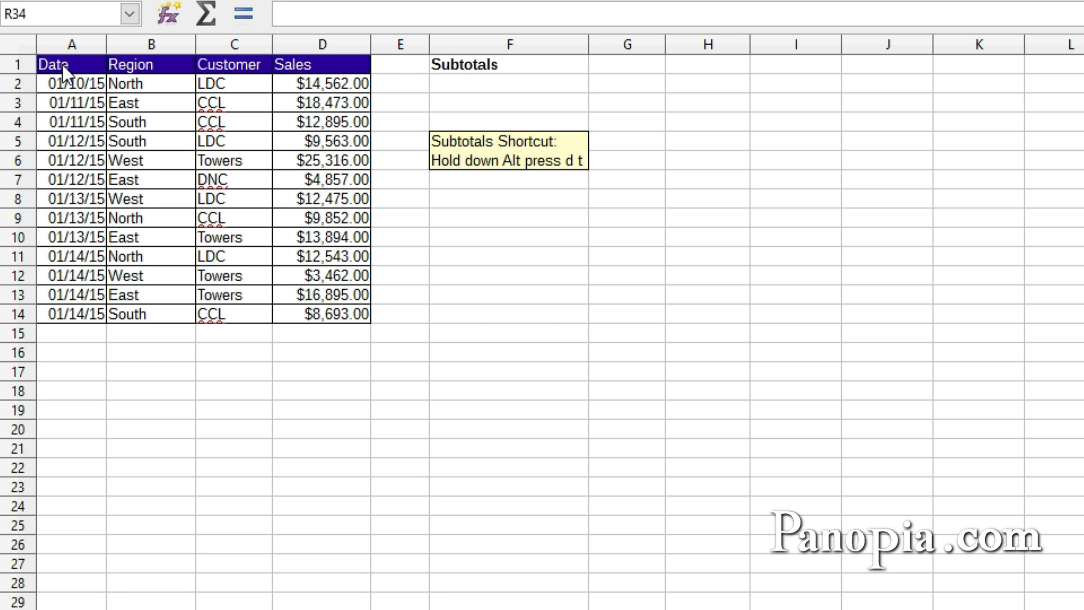
Select the sales table A1:D14 and bring up the Data menu with Alt+D
left_click(82, 69)
left_click_drag(87, 80, 324, 316)
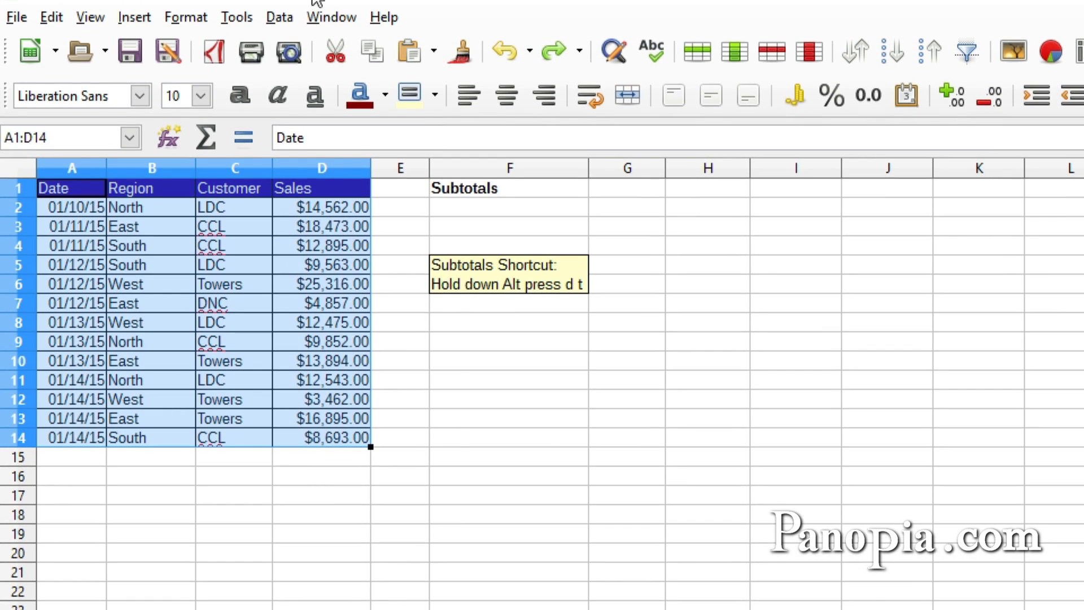
left_click(277, 18)
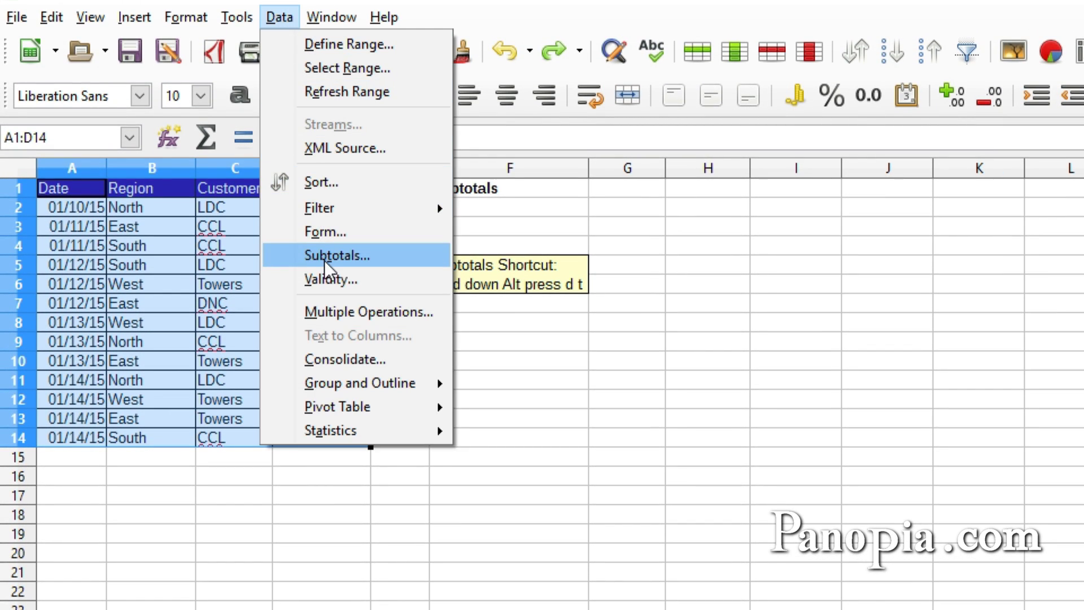
left_click(477, 300)
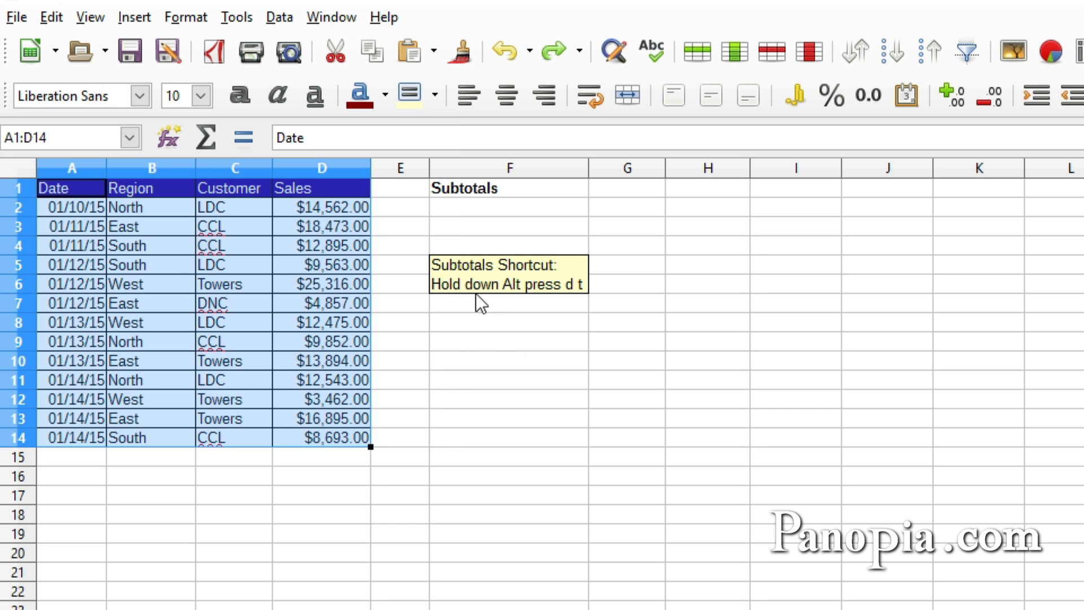
left_click(479, 302)
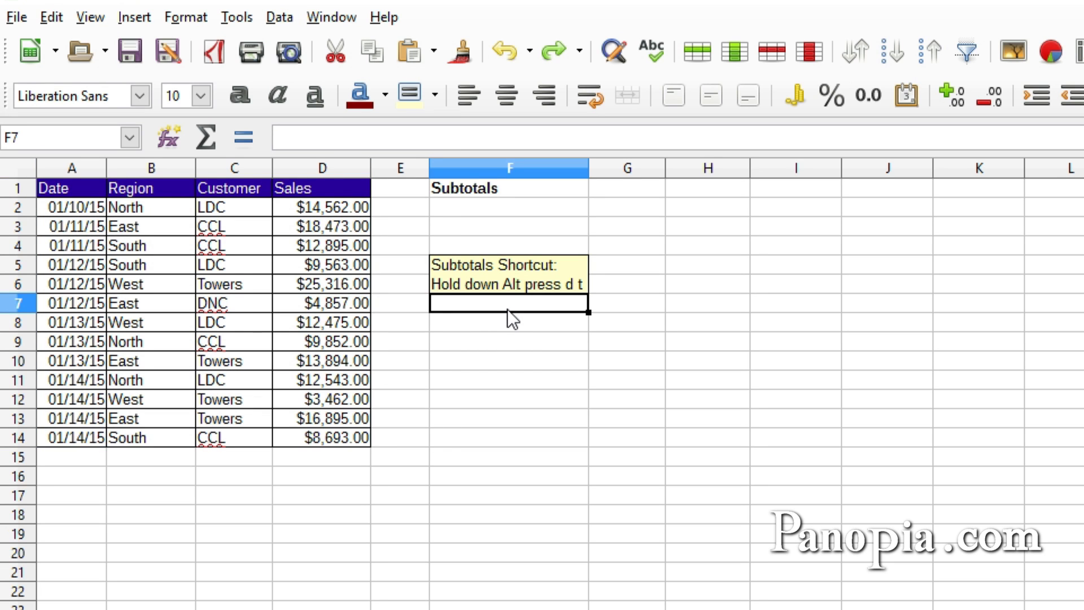
key("alt+d")
In the Subtotals dialog, group by Region and tick Sales for a Sum subtotal
key("t")
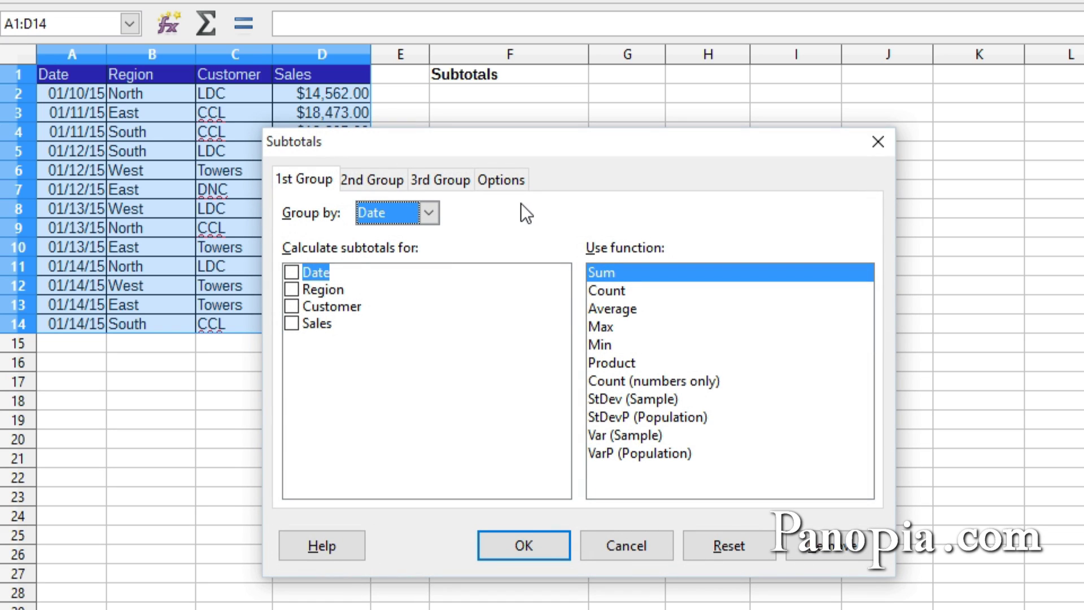
left_click(434, 215)
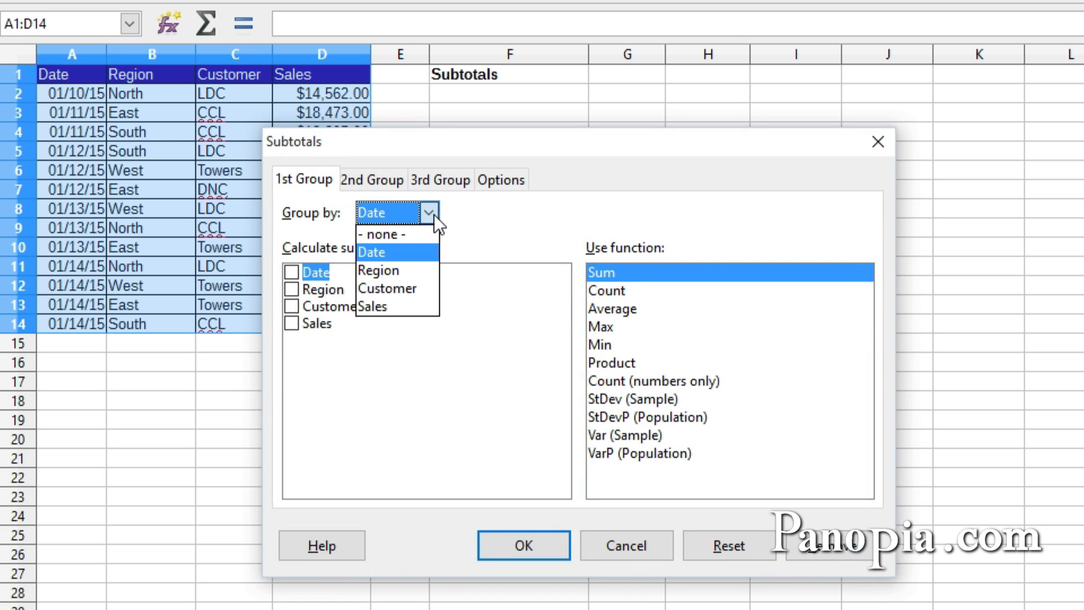
left_click(414, 271)
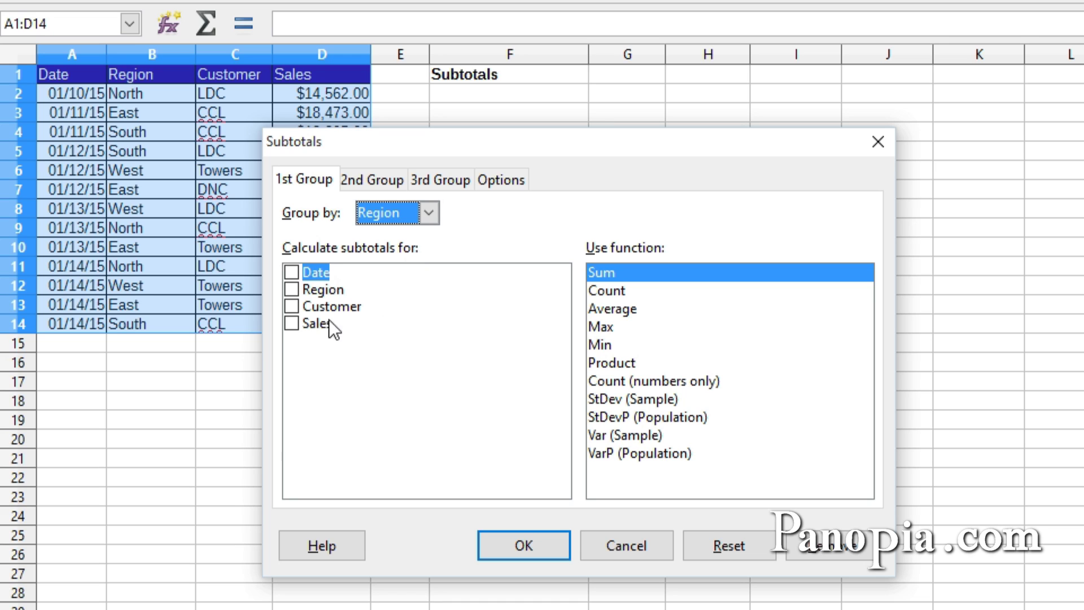
left_click(292, 323)
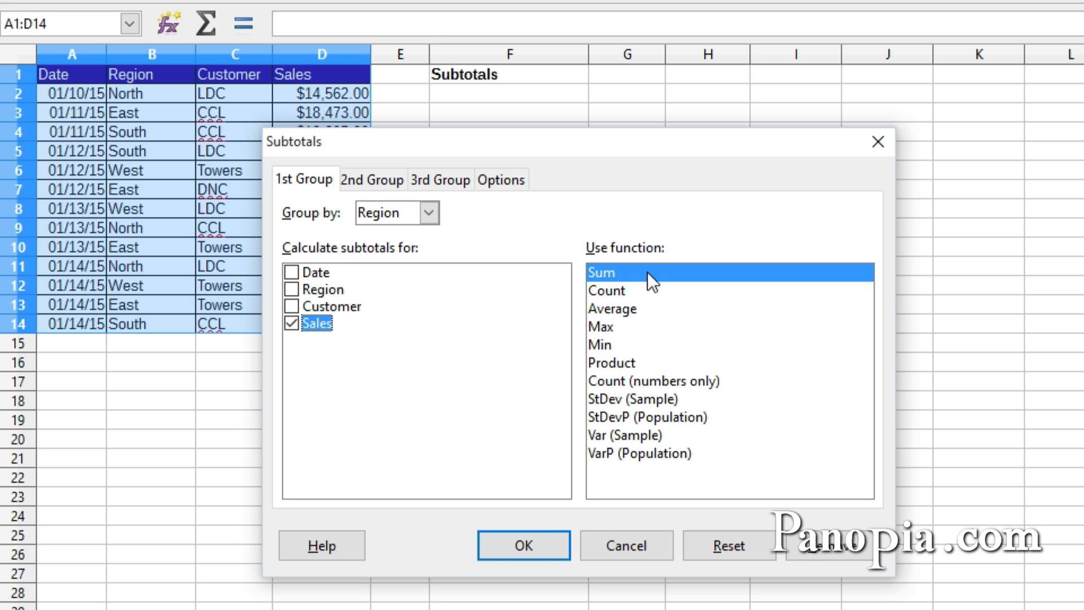
Apply the Region subtotals and format the Sales cells D2:D19 as currency
left_click(544, 548)
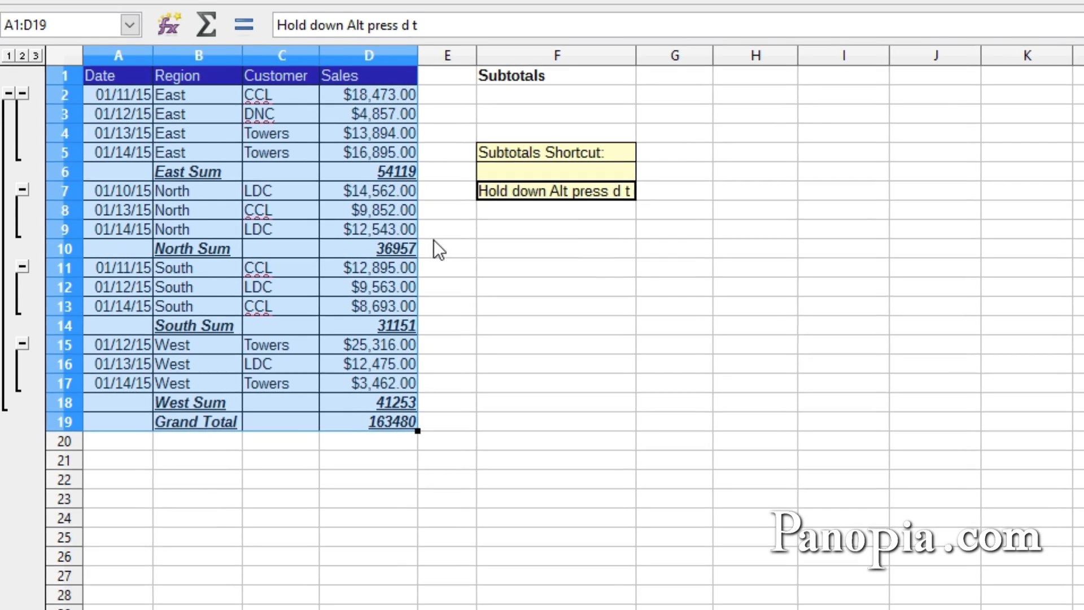
left_click(446, 228)
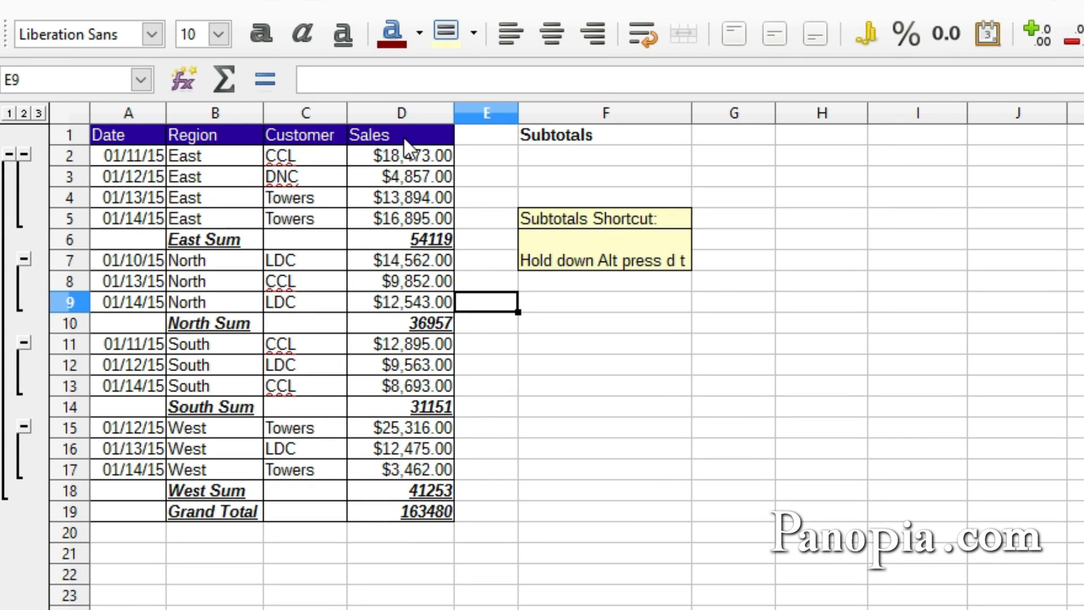
left_click_drag(399, 159, 424, 514)
left_click(866, 33)
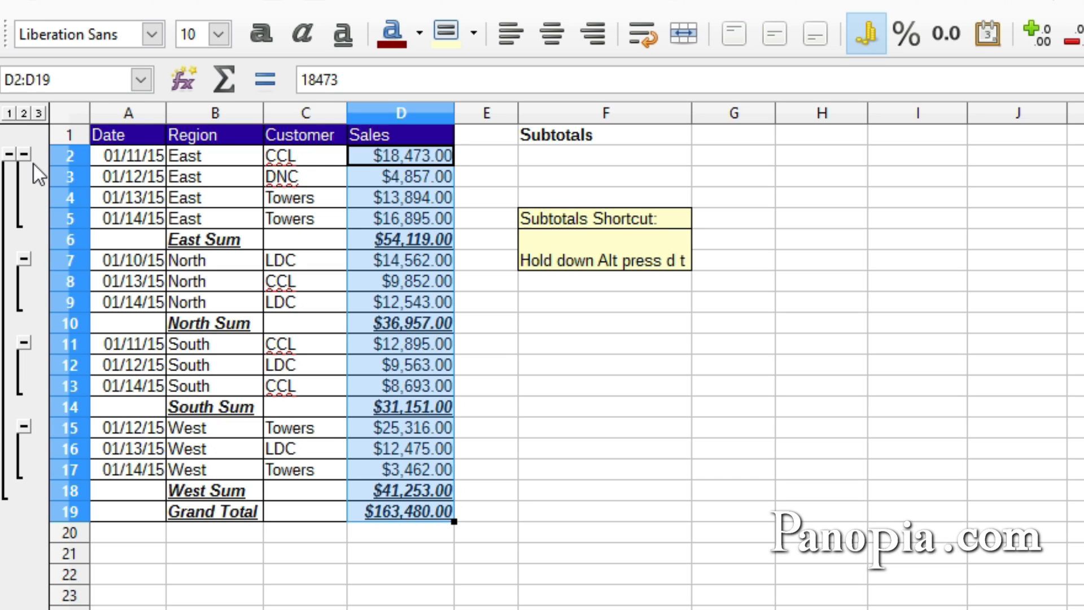
left_click(9, 114)
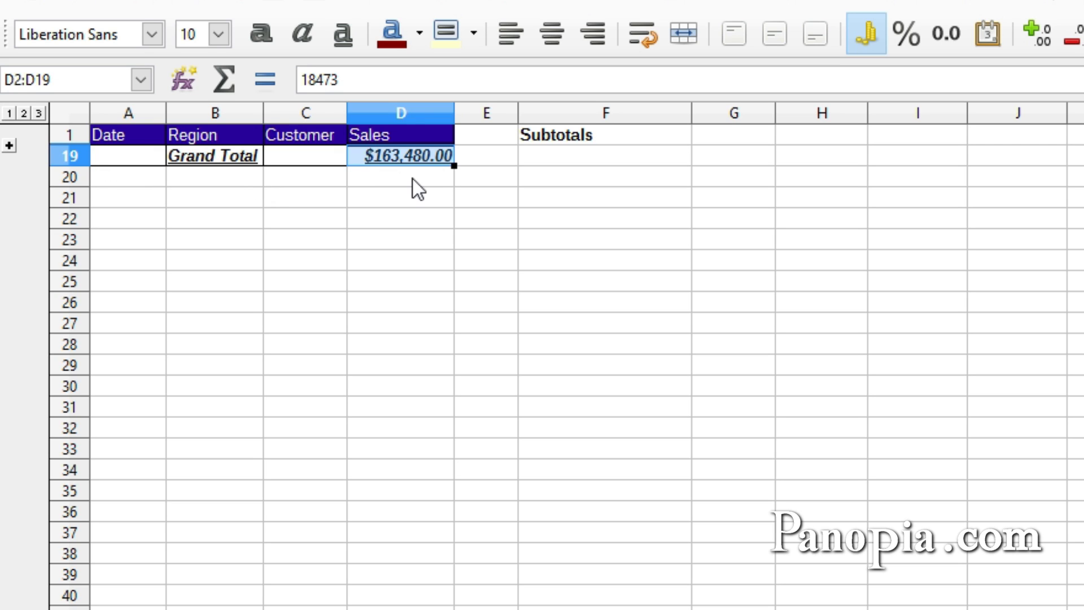
left_click(22, 114)
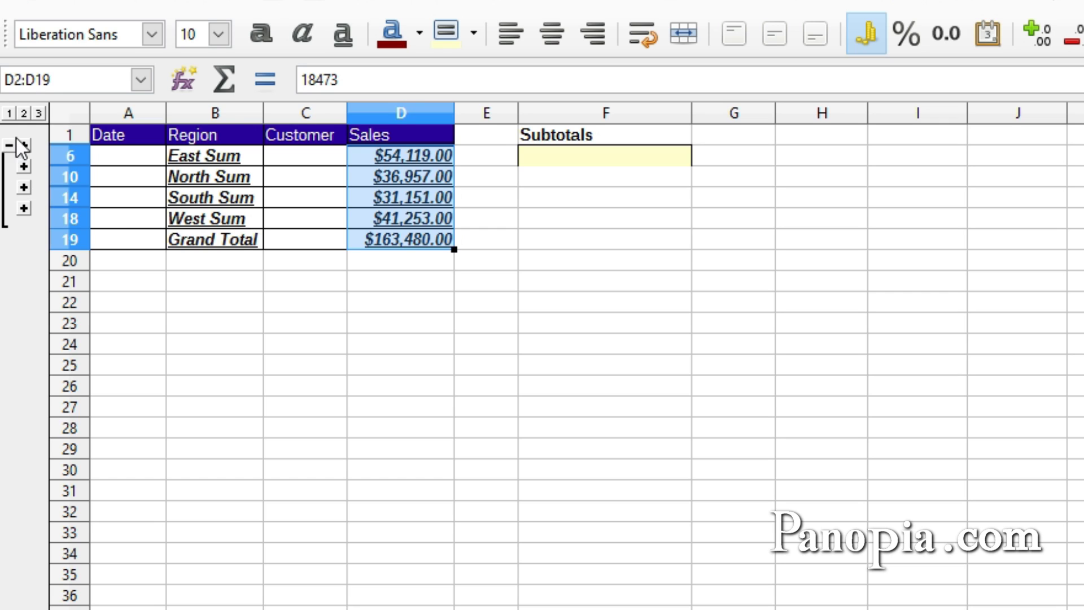
left_click(24, 191)
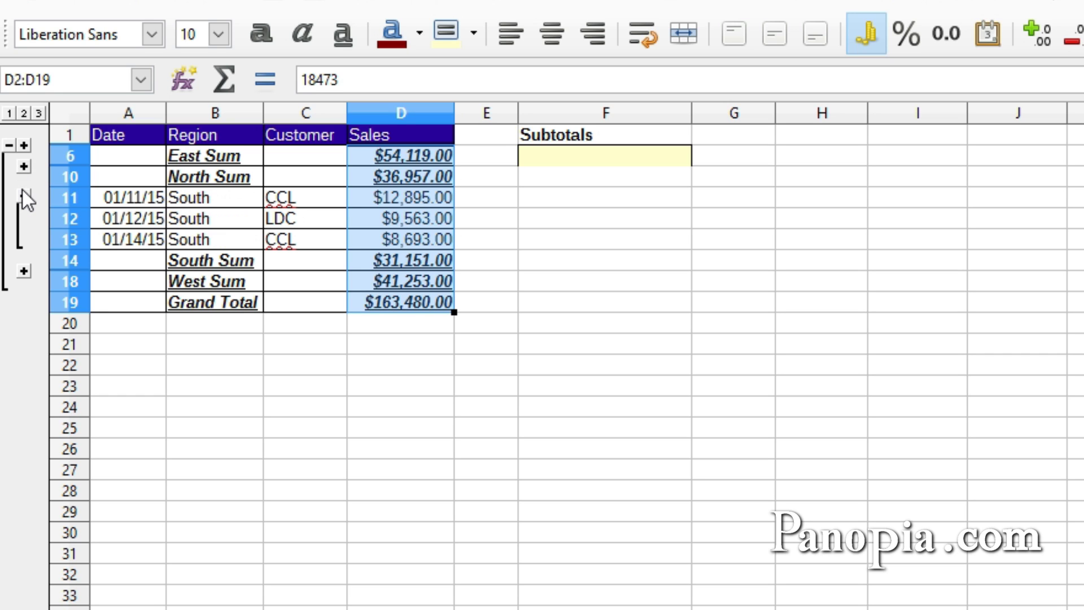
left_click(24, 168)
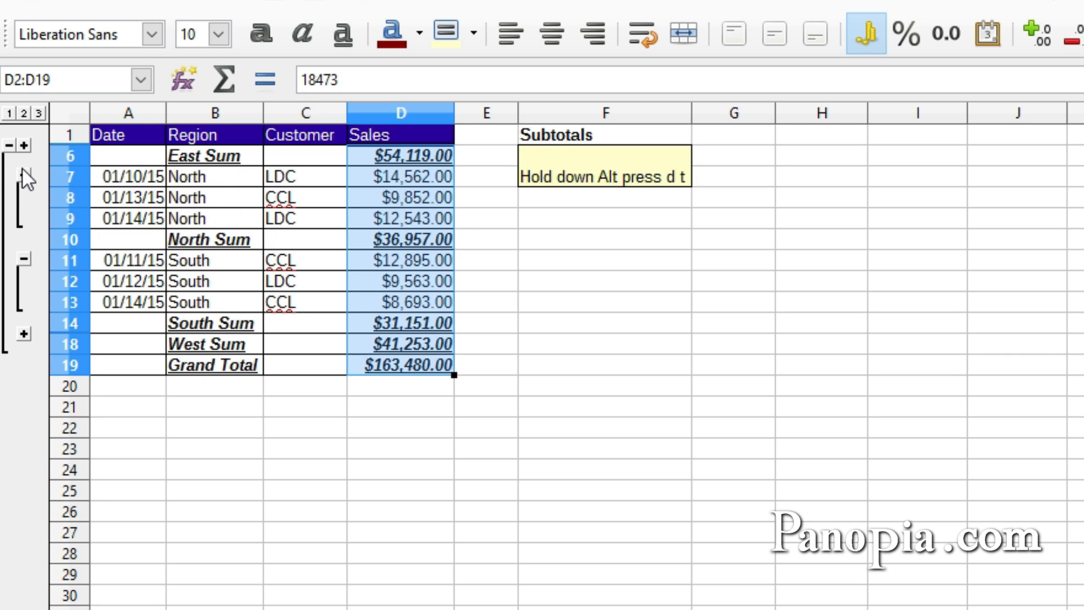
left_click(36, 113)
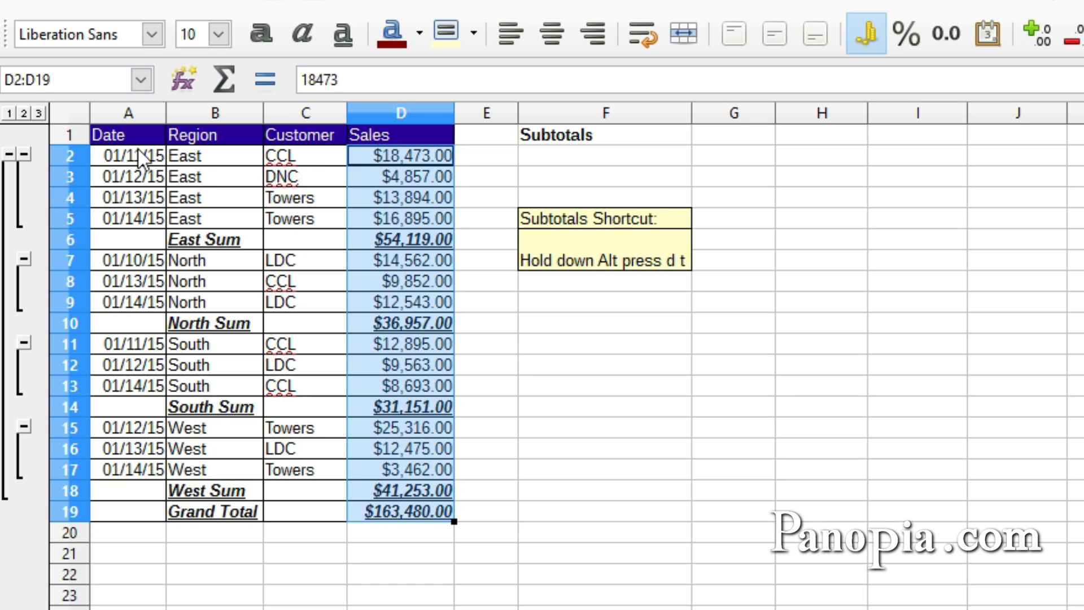
Reopen Subtotals for A1:D19 and set the 2nd group to Customer, summing Sales
left_click_drag(130, 133, 404, 504)
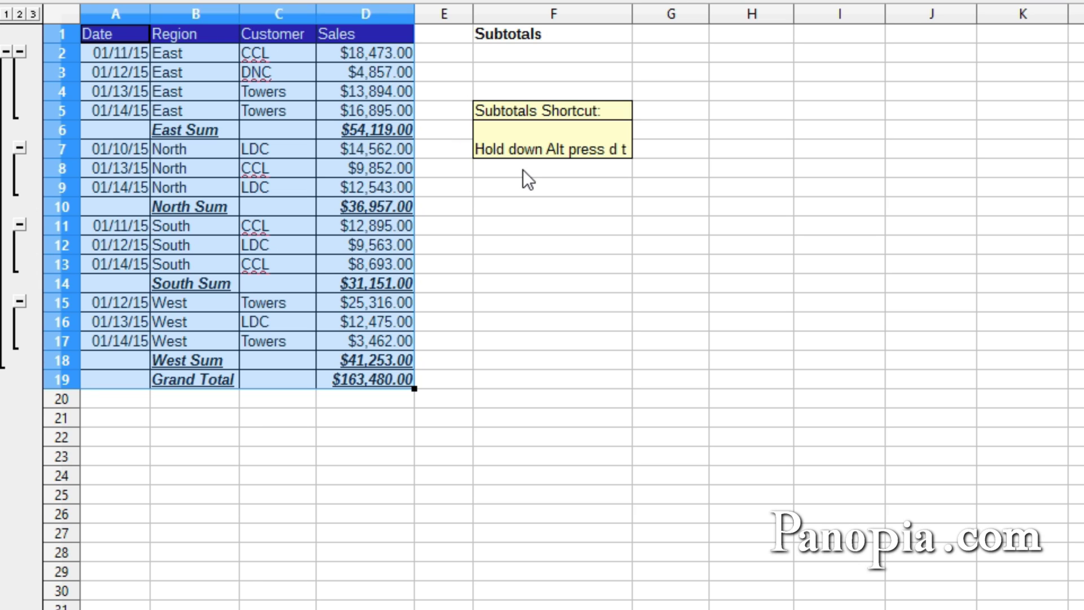
key("alt+d")
key("alt+t")
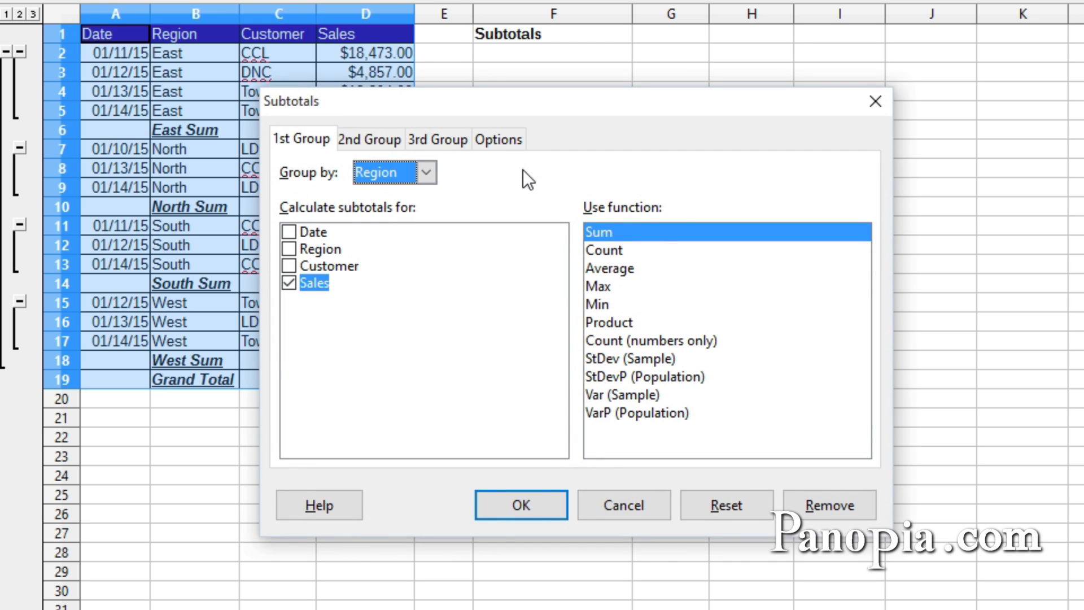
left_click(382, 141)
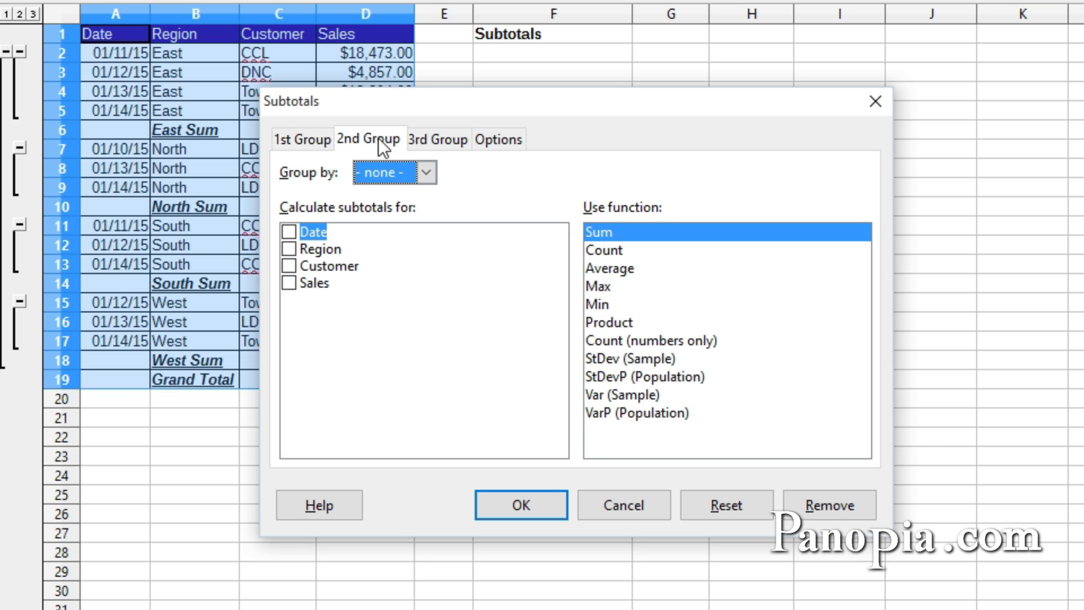
left_click(427, 169)
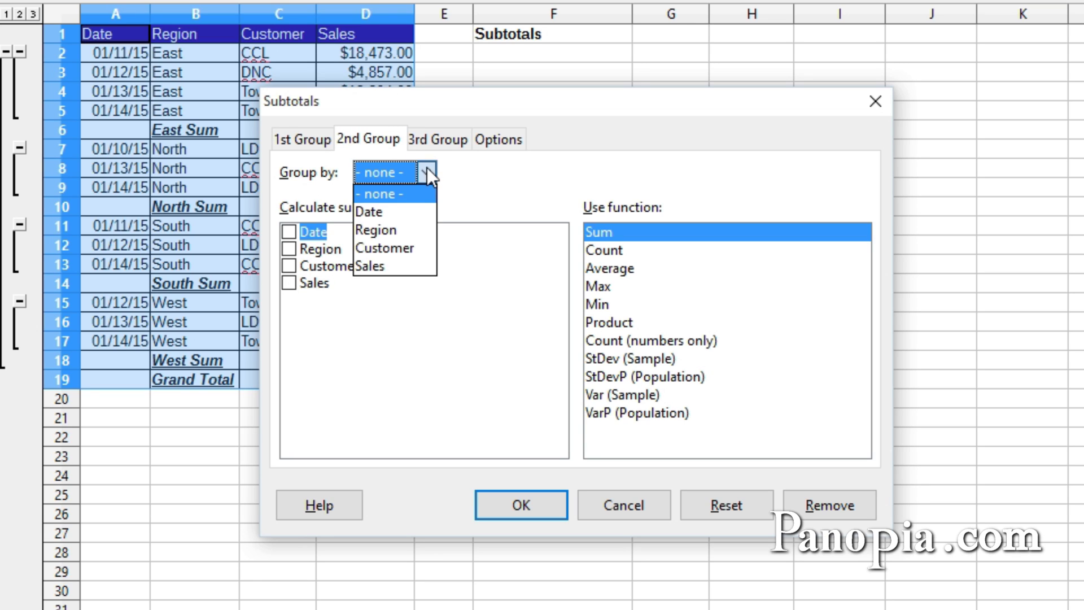
left_click(400, 251)
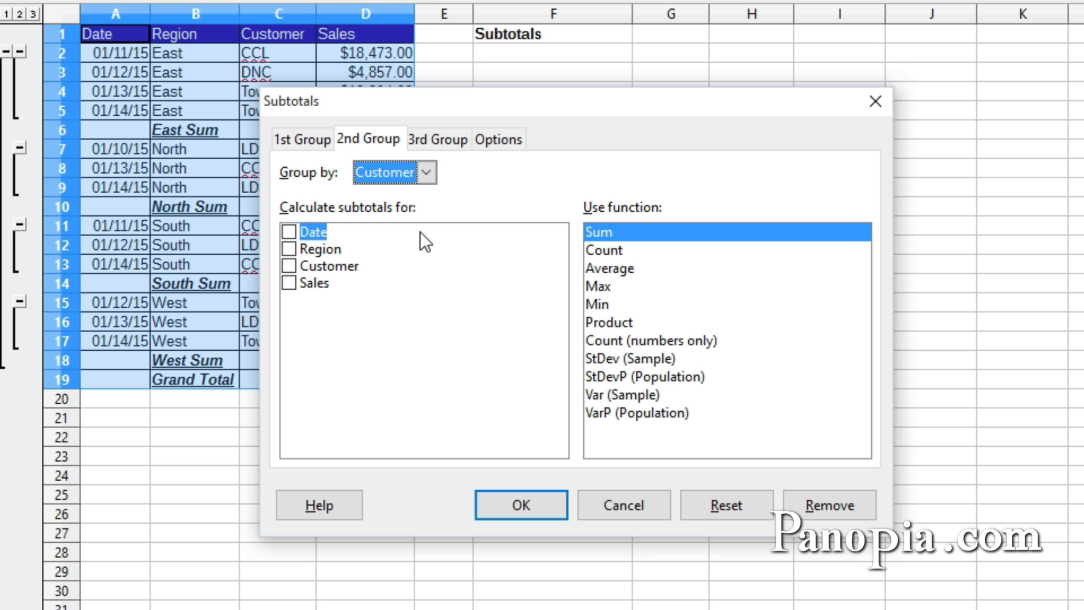
left_click(288, 286)
Apply the Customer subtotals and format the Sales cells D2:D28 as currency
left_click(536, 502)
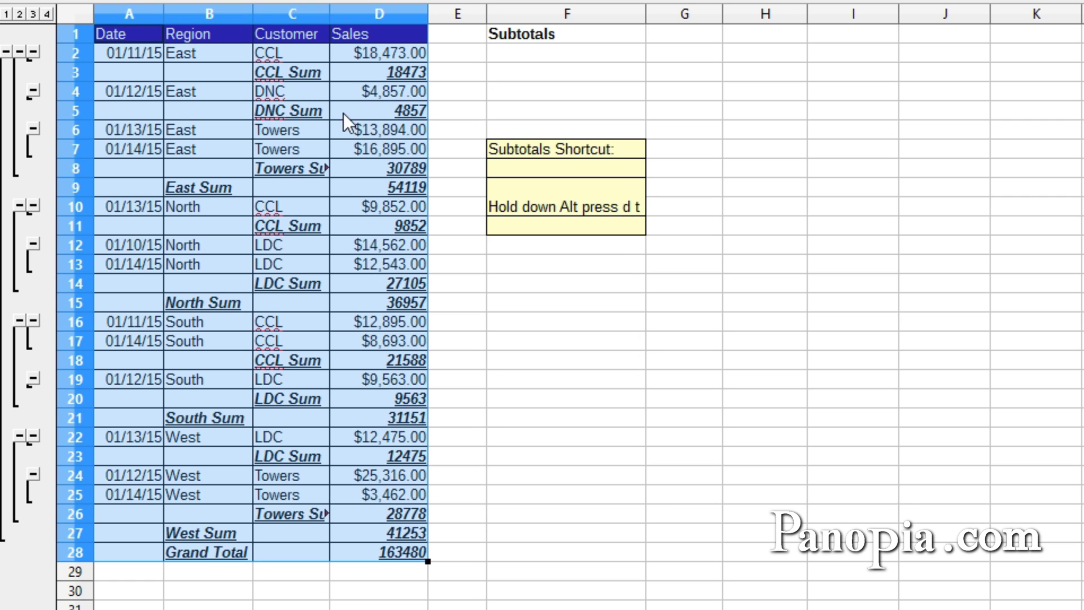
left_click(452, 57)
left_click_drag(398, 46, 407, 552)
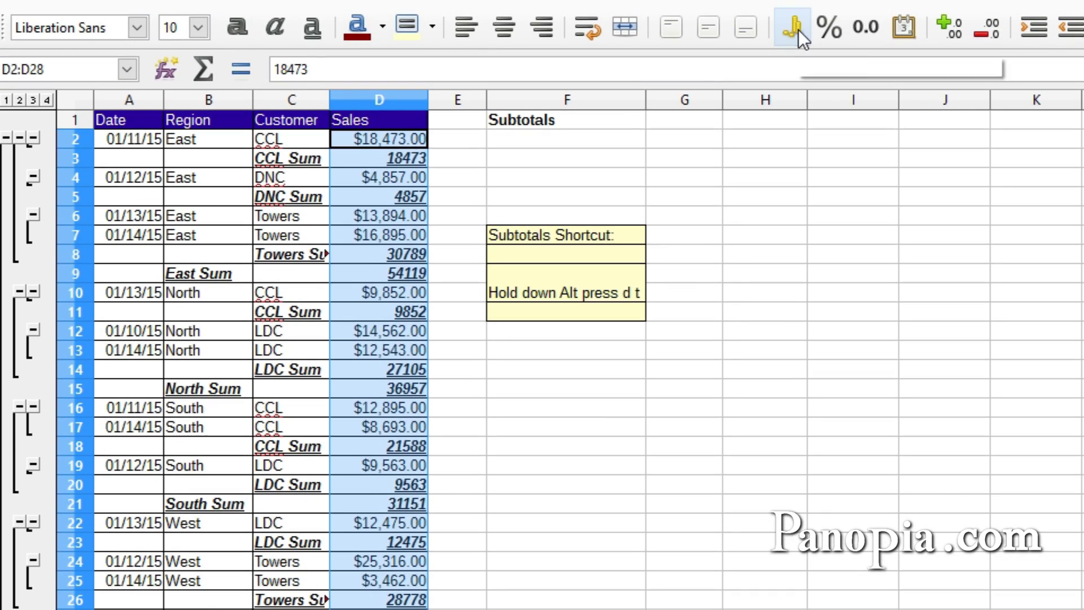
left_click(798, 30)
left_click(437, 205)
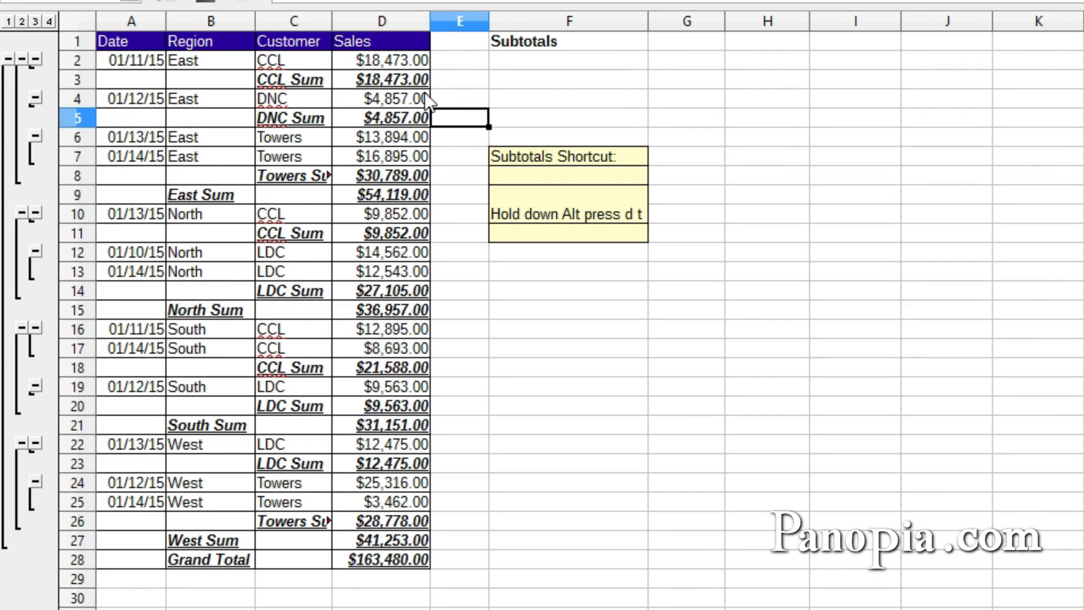
left_click(10, 22)
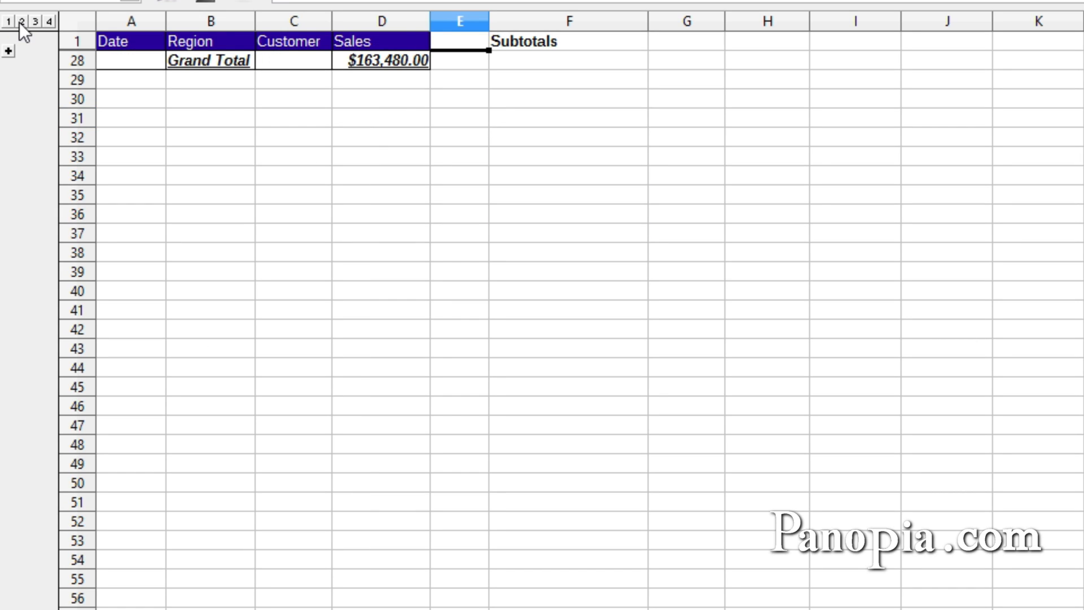
left_click(21, 22)
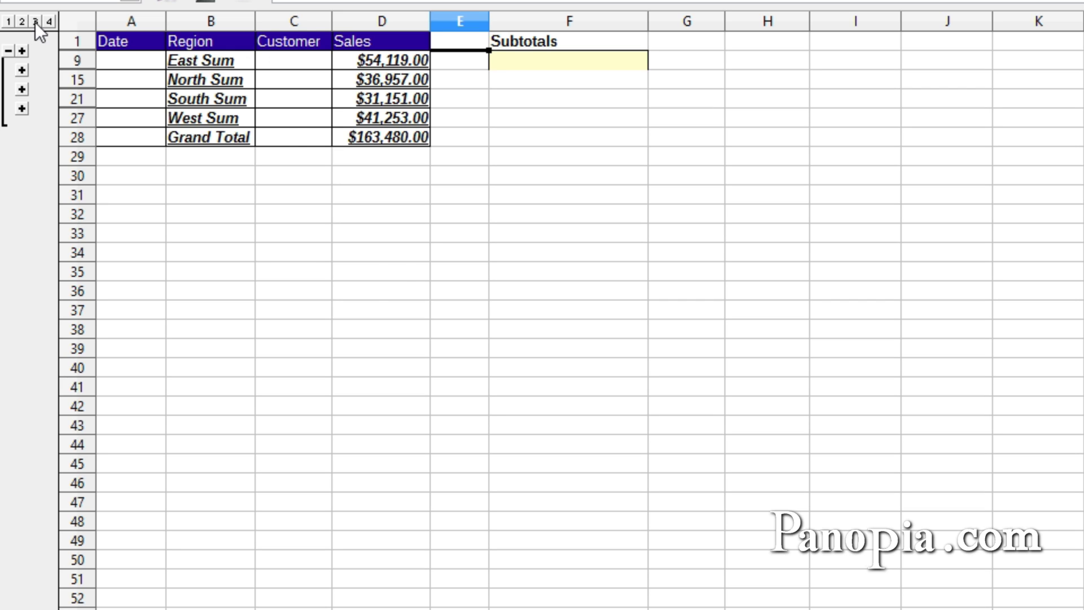
left_click(35, 22)
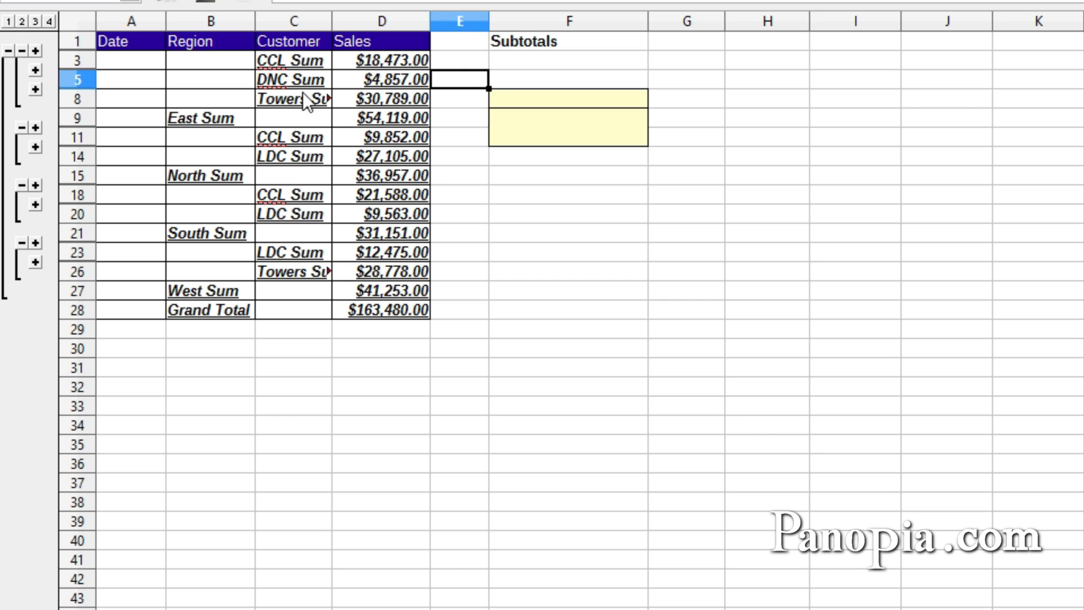
left_click(50, 22)
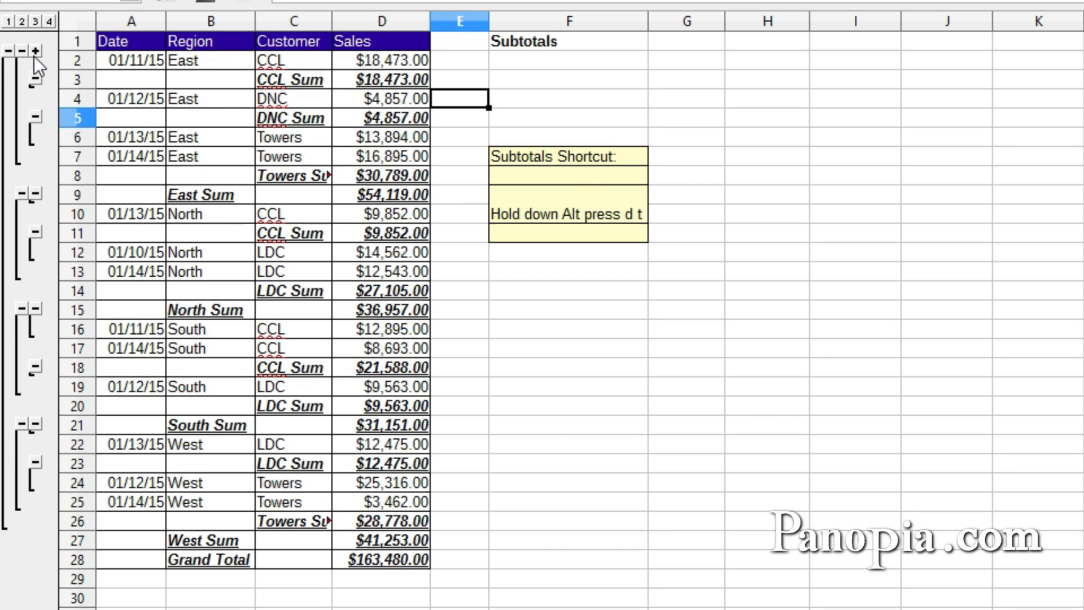
left_click(35, 57)
left_click(35, 77)
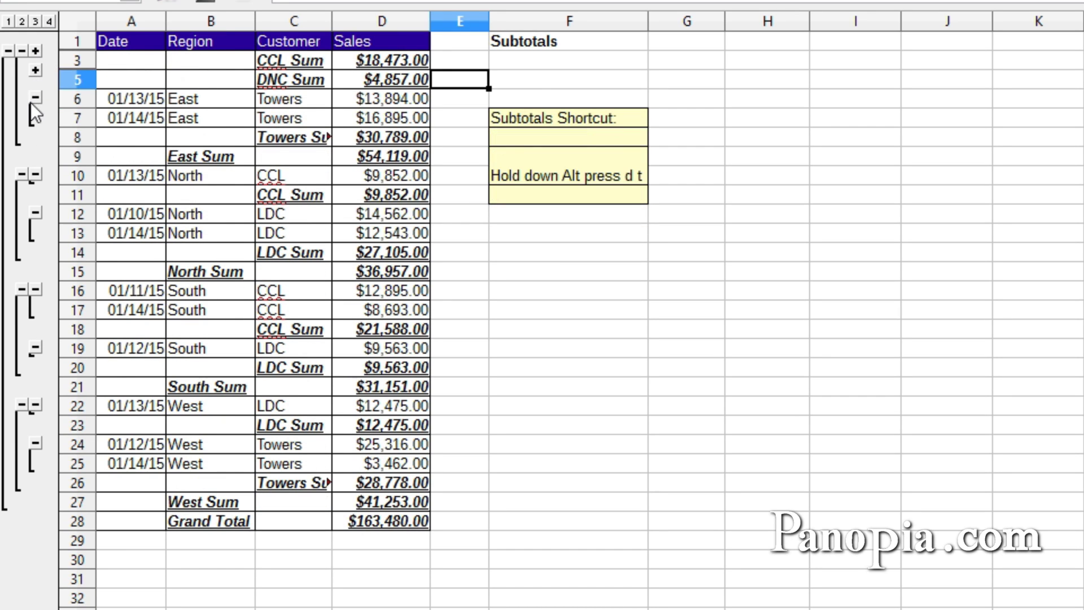
left_click(34, 92)
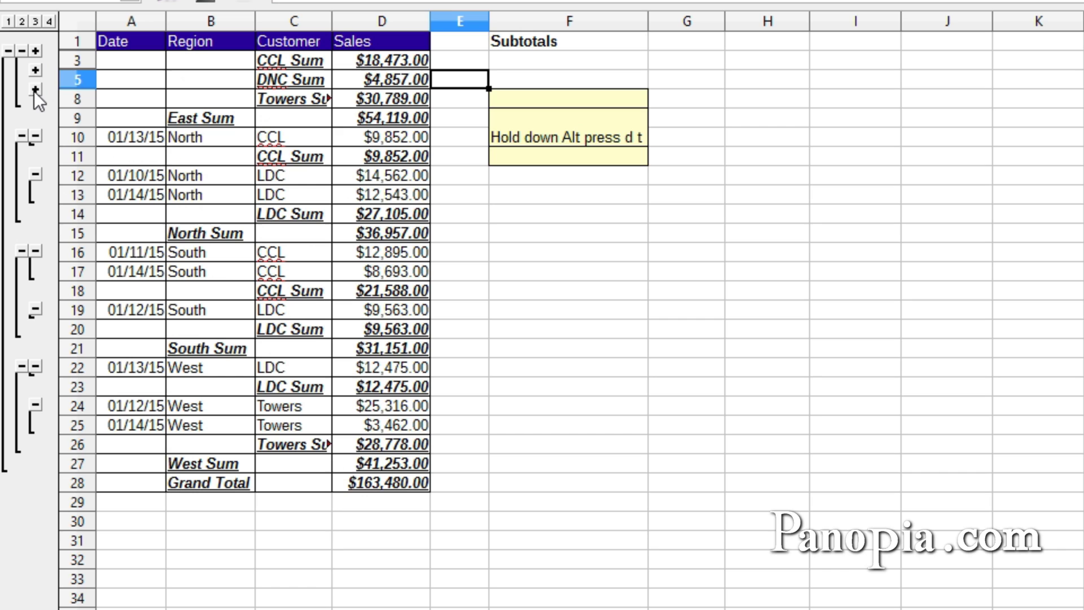
left_click(34, 70)
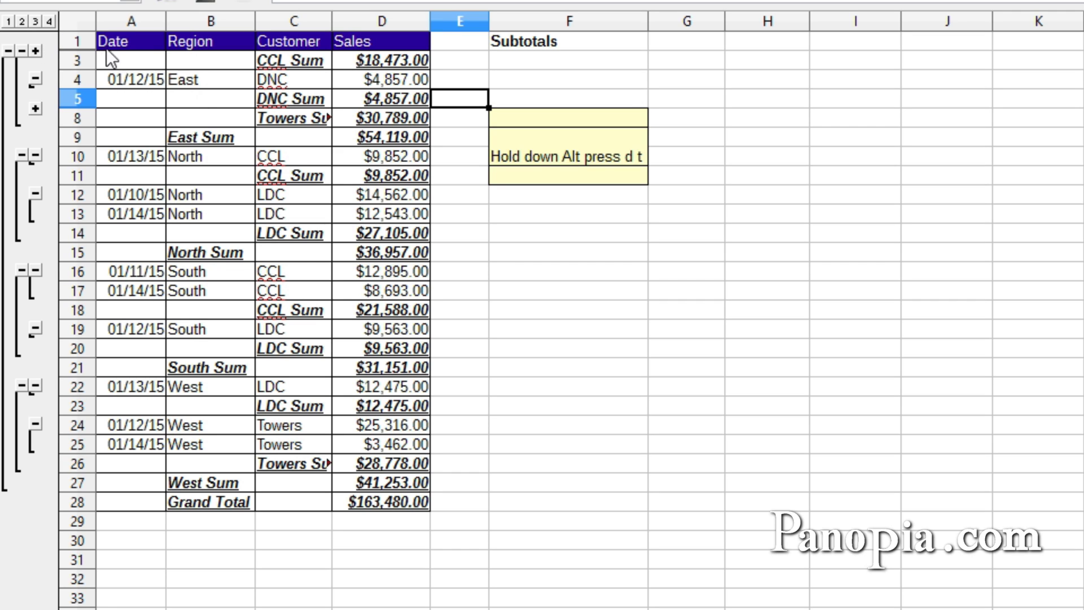
left_click(49, 22)
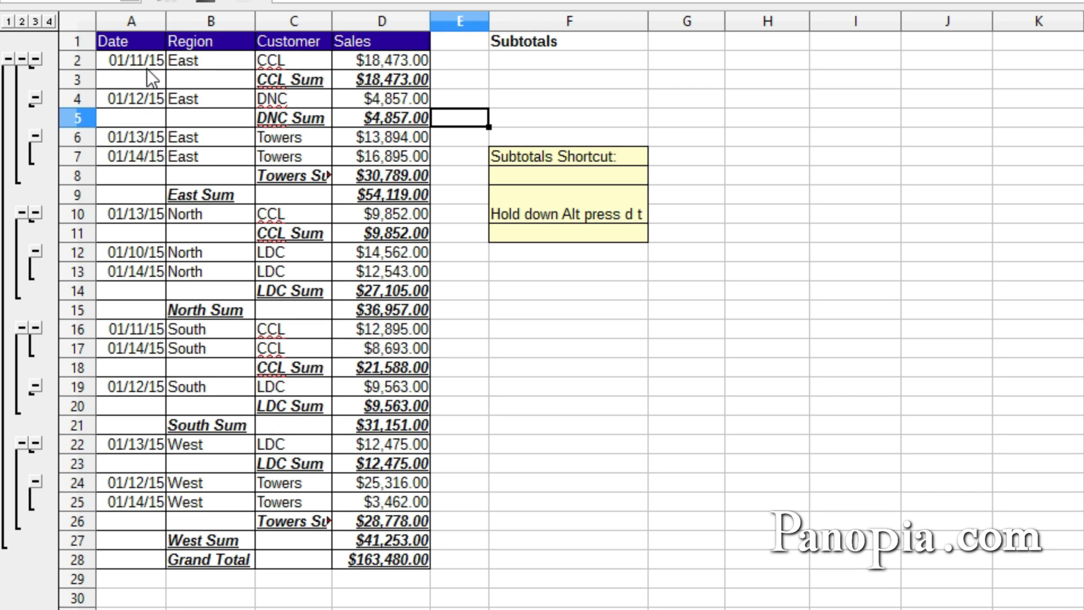
Select A1:D28 and use Remove in the Subtotals dialog to clear all subtotals
left_click_drag(124, 39, 388, 564)
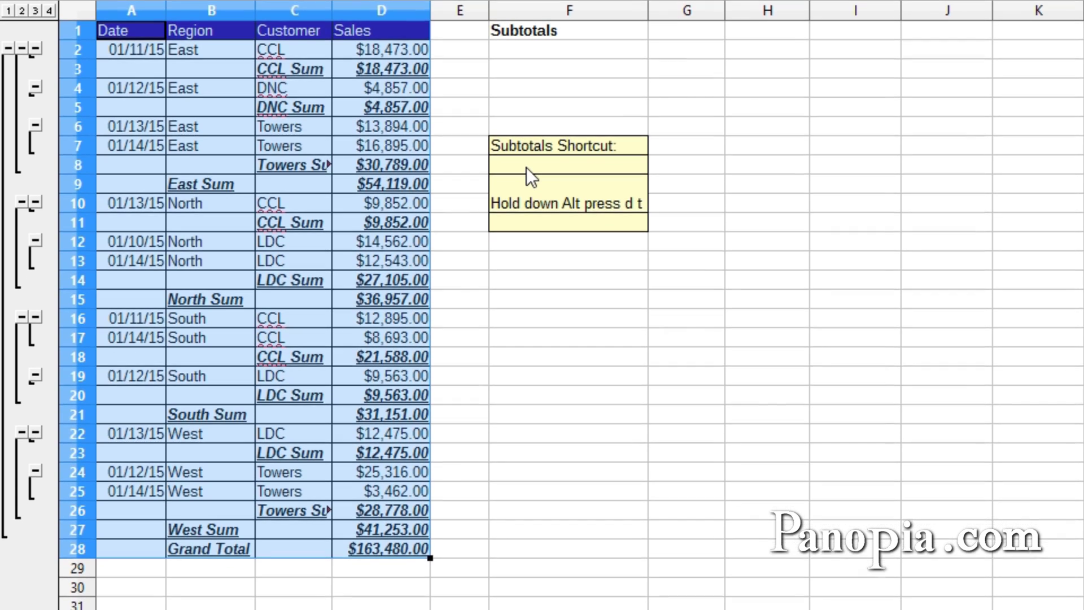
key("alt+d")
key("t")
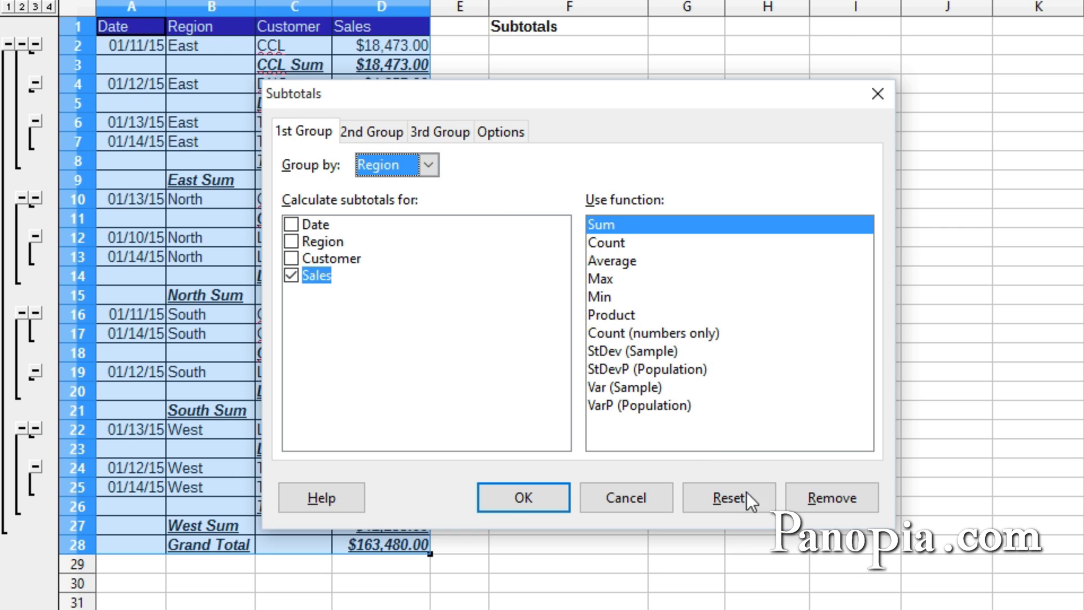
left_click(838, 505)
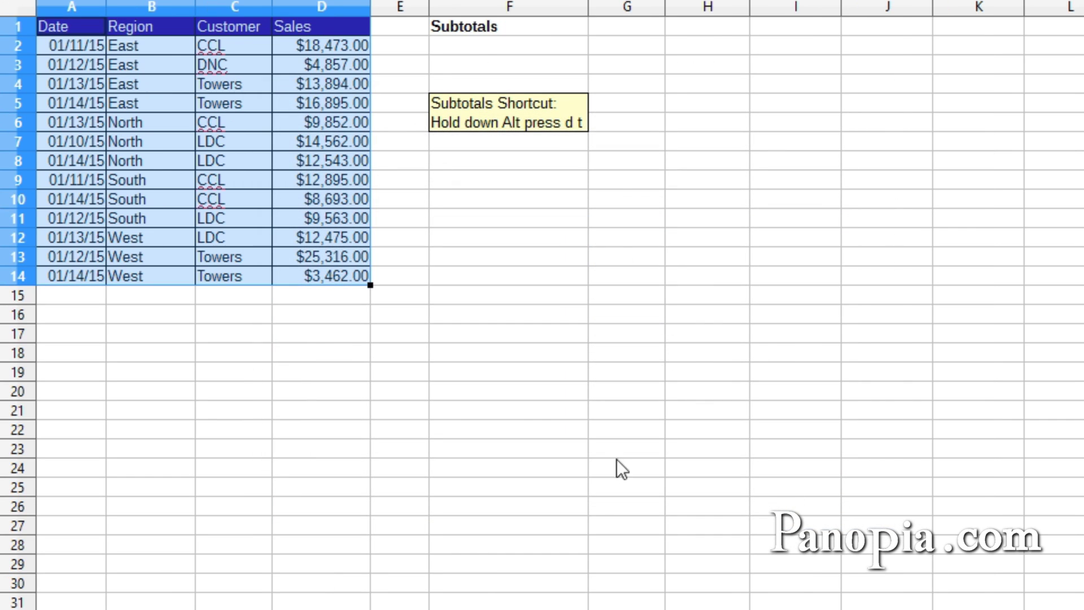